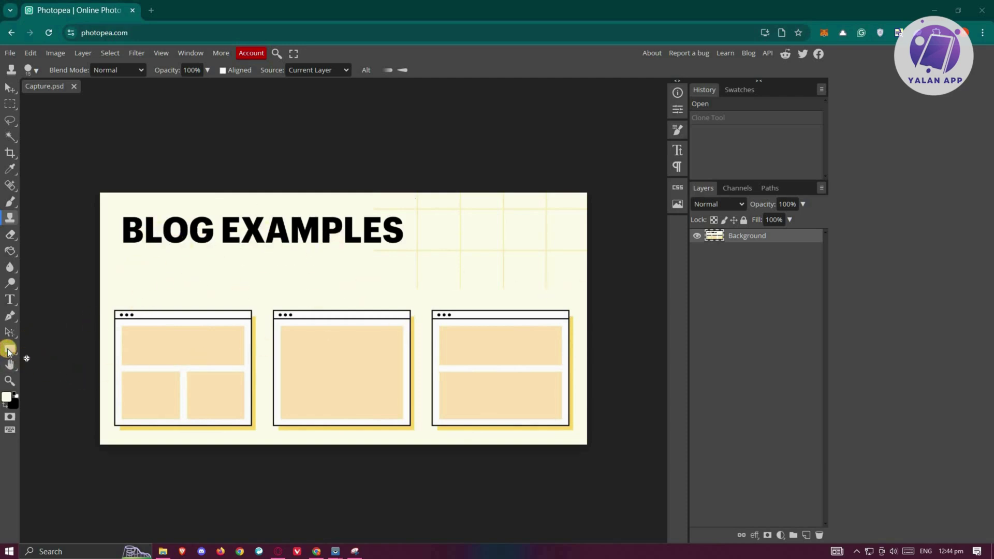
- Draw a black rectangle over the BLOG EXAMPLES title, then undo it
click(9, 352)
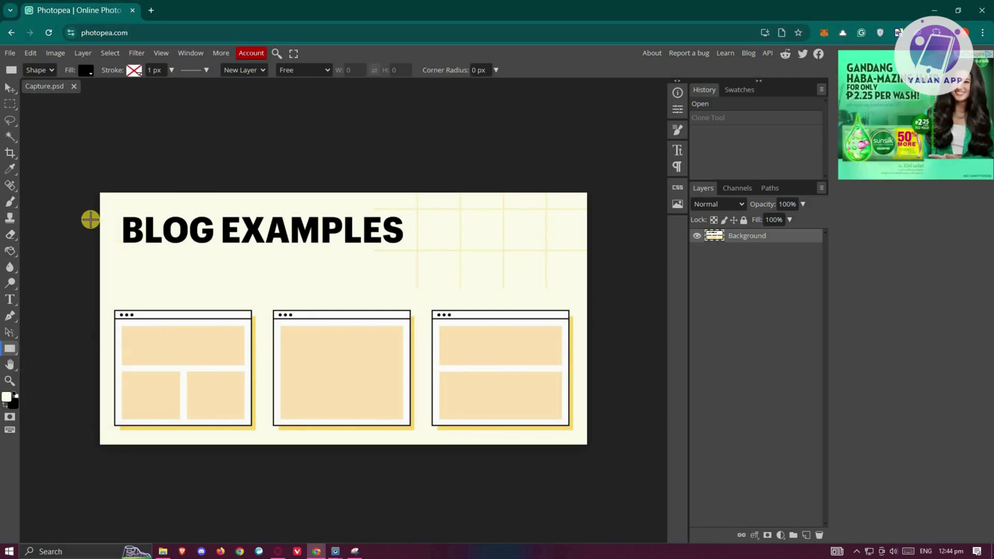
drag(117, 207, 407, 250)
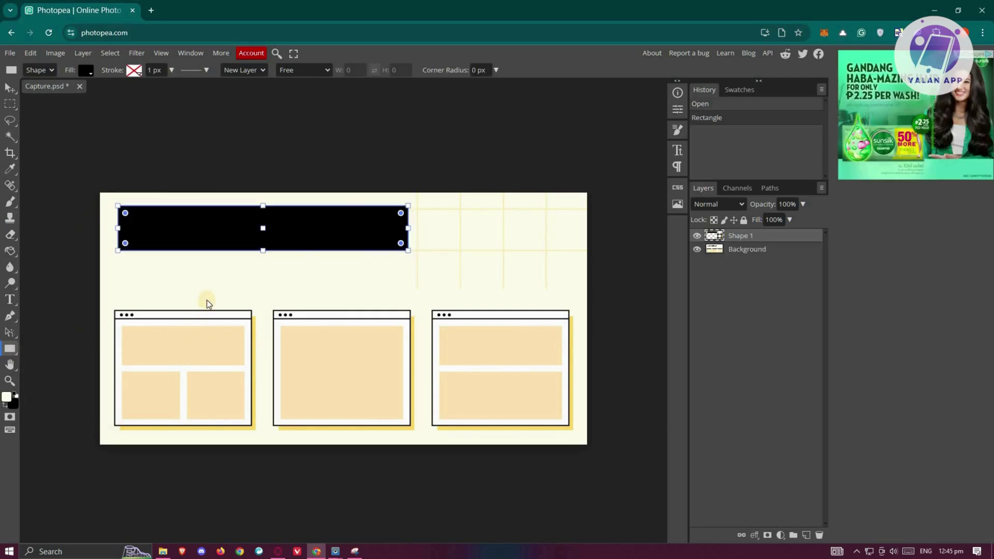
key(ctrl+z)
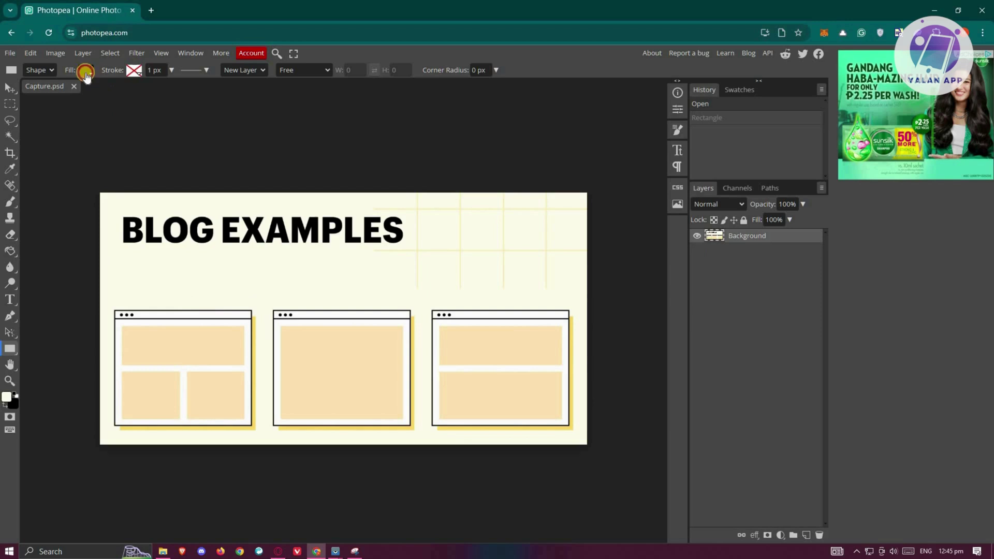
- Set the shape fill to the cream colour sampled from the graphic's background
click(85, 72)
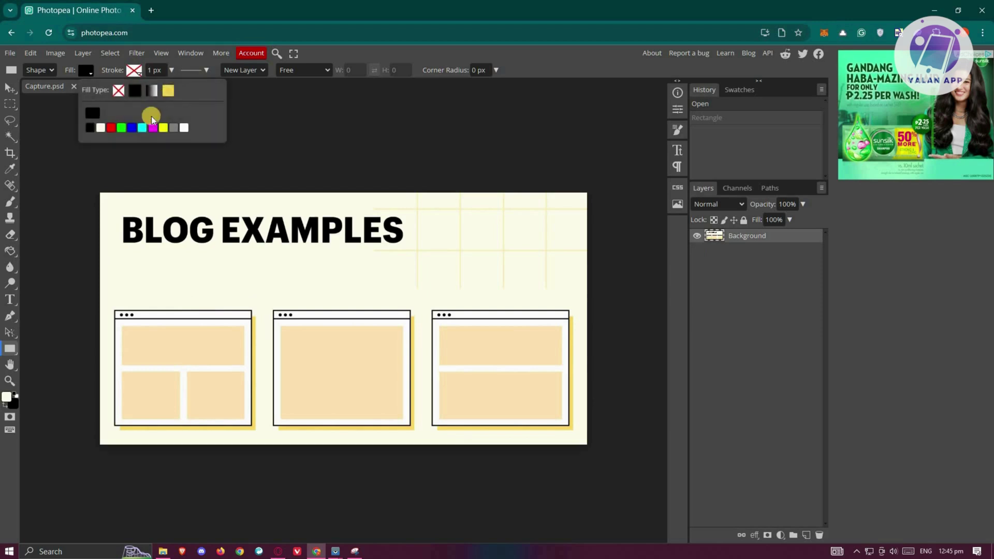
click(169, 93)
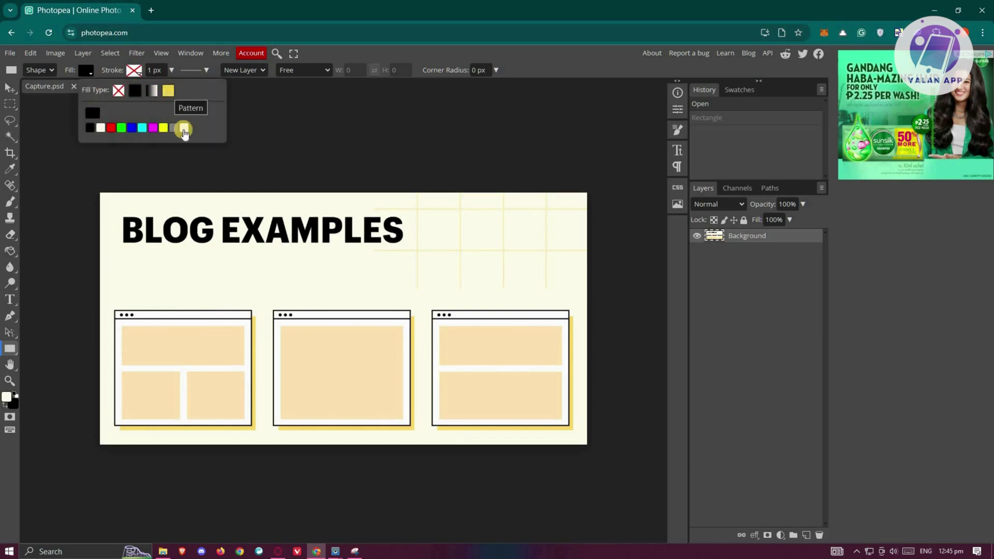
click(91, 109)
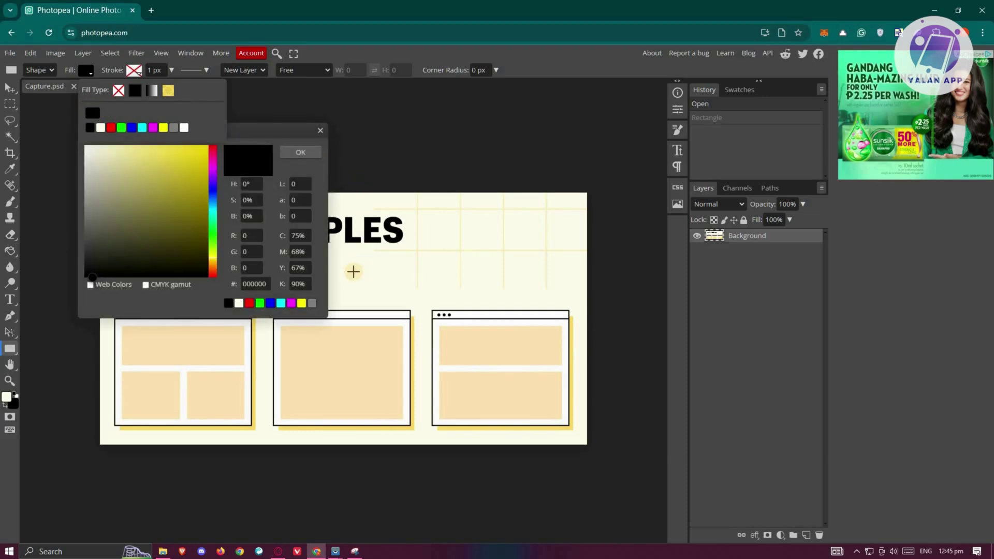
click(353, 280)
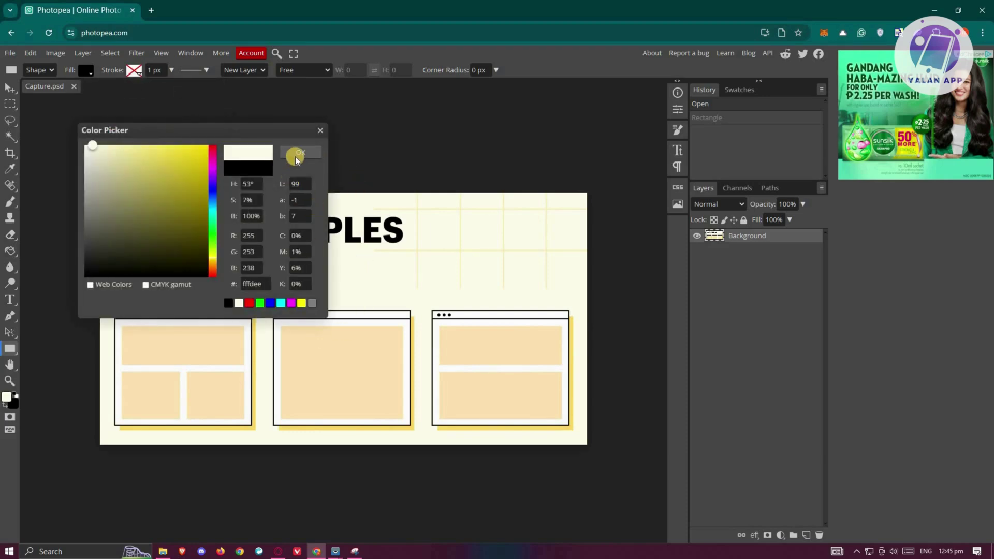
key(Return)
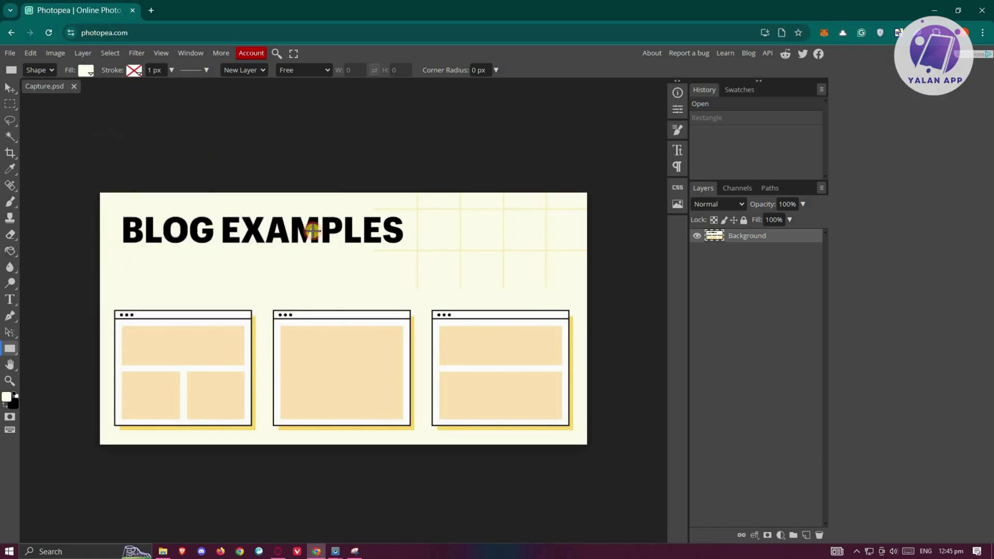
drag(121, 216, 405, 214)
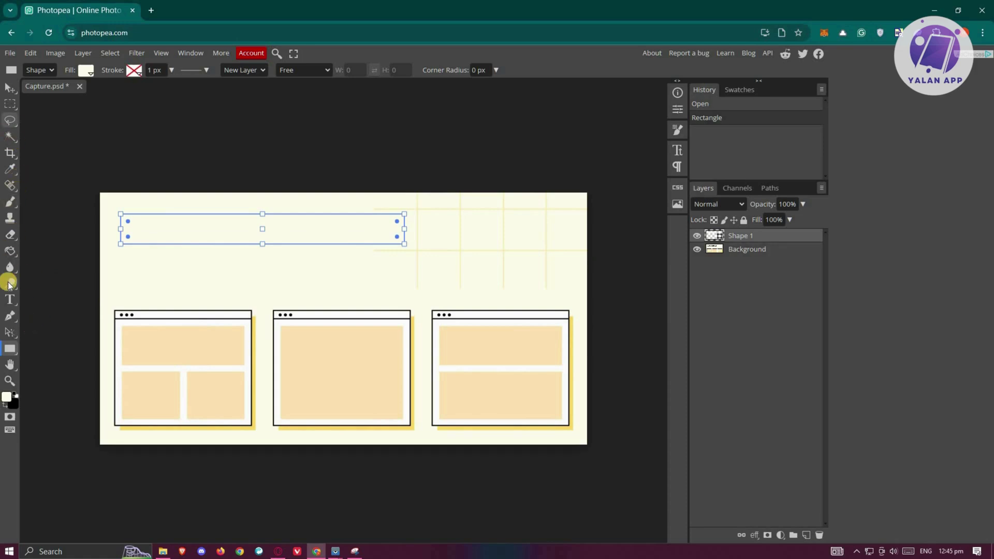
click(10, 299)
click(154, 256)
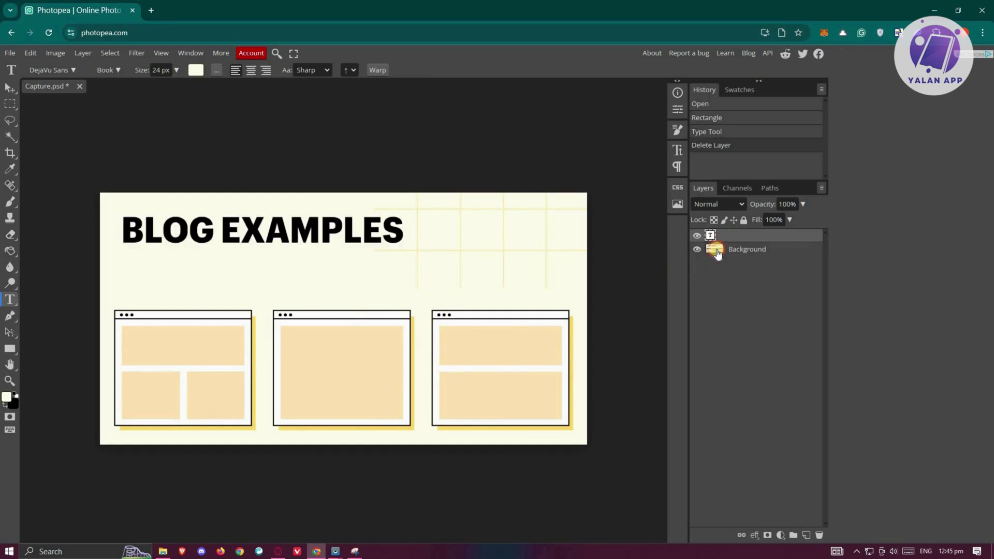
key(Delete)
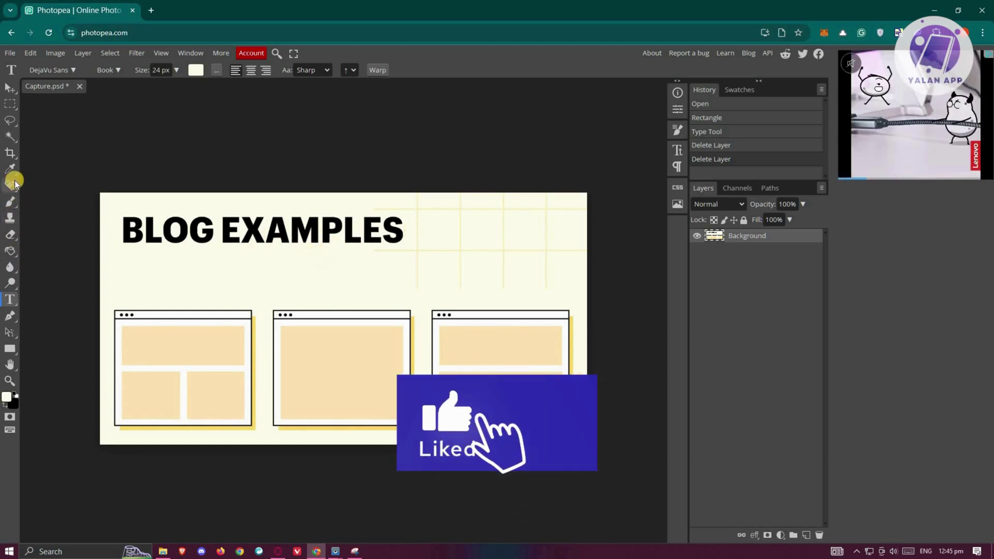
click(11, 225)
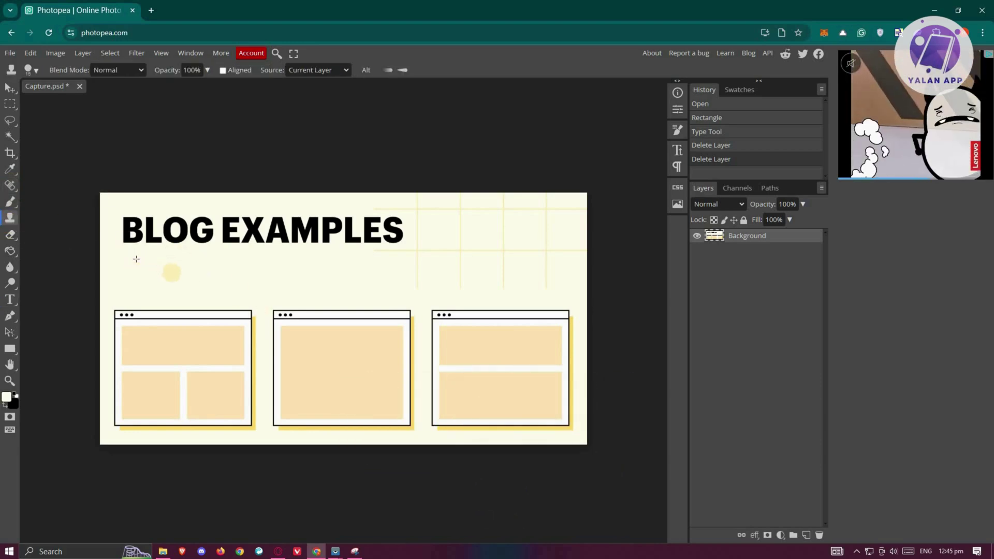
alt+click(156, 269)
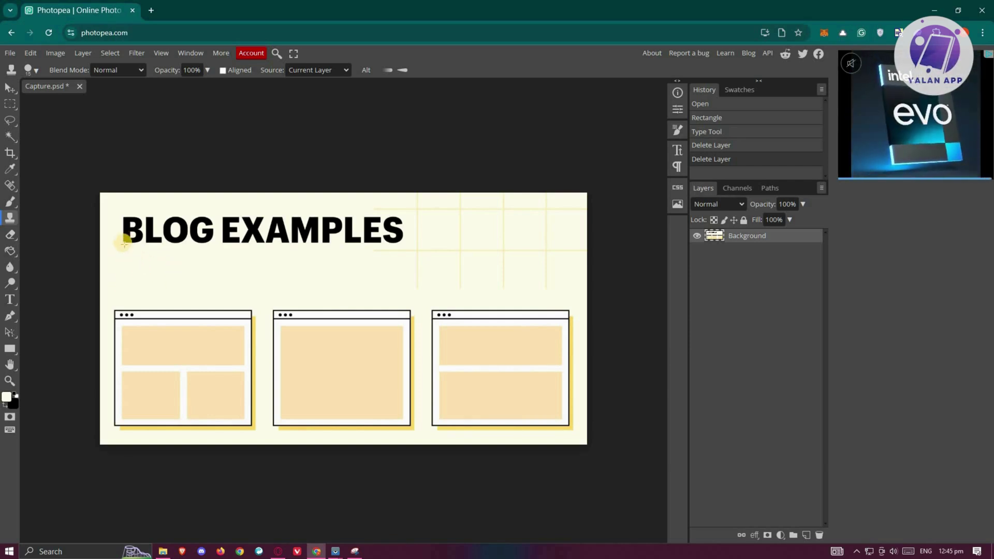
drag(127, 233, 151, 237)
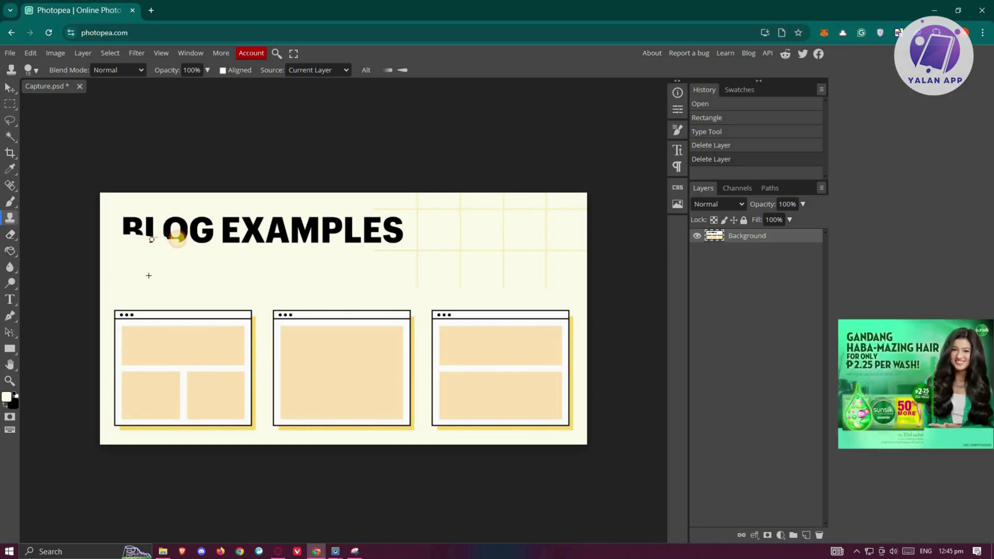
drag(194, 241, 389, 237)
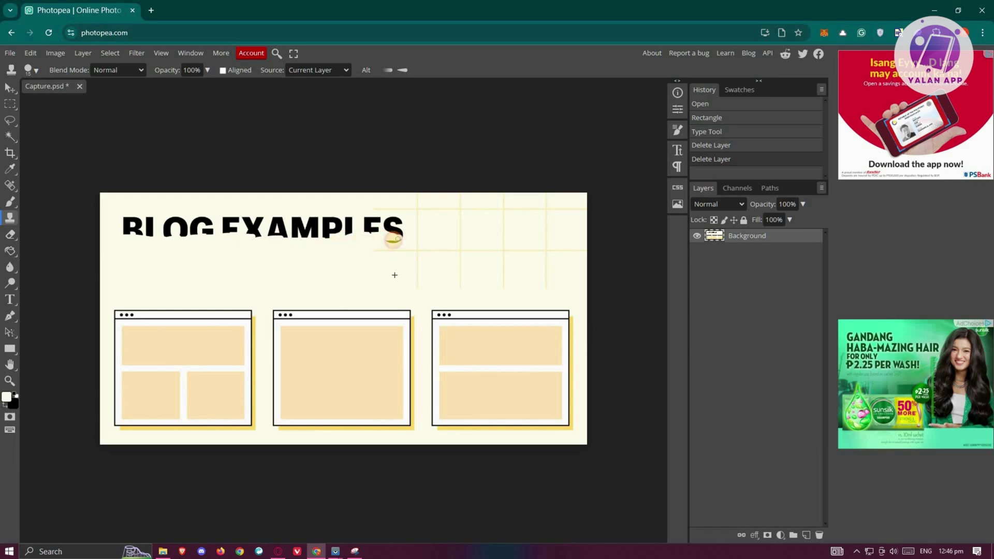
mouse_move(399, 236)
mouse_down()
mouse_move(373, 214)
mouse_move(385, 233)
mouse_up()
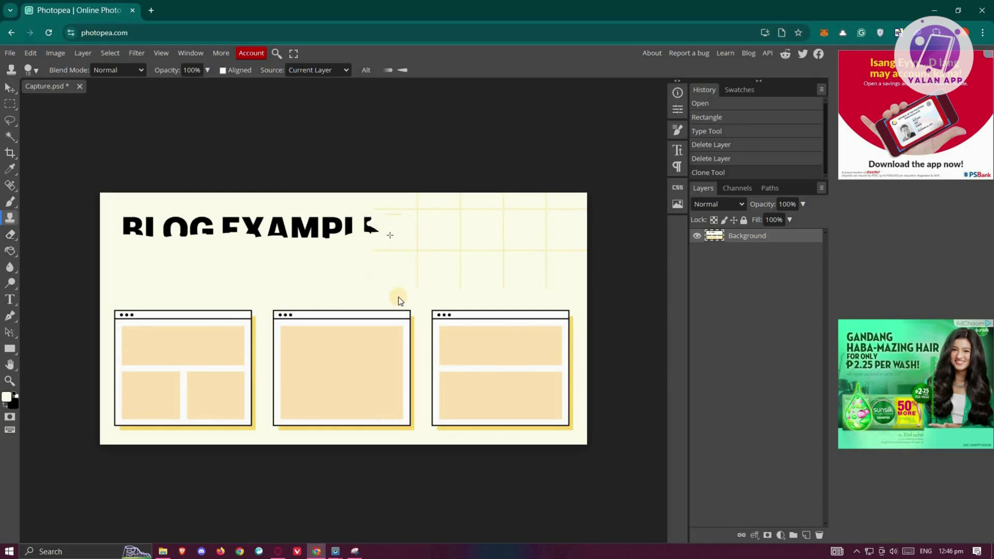
key(ctrl+z)
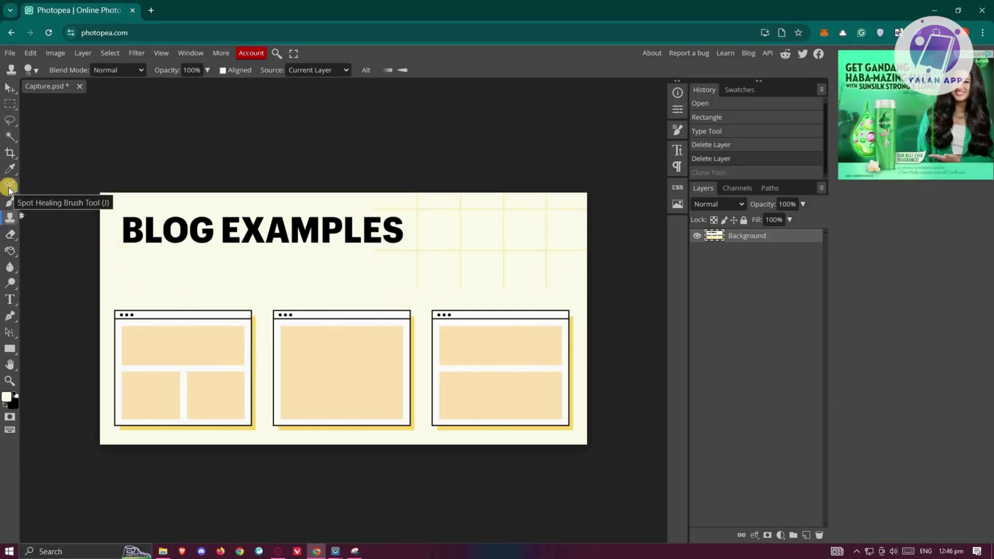
- Spot-heal the G and O of BLOG with several spot clicks and a stroke
click(11, 192)
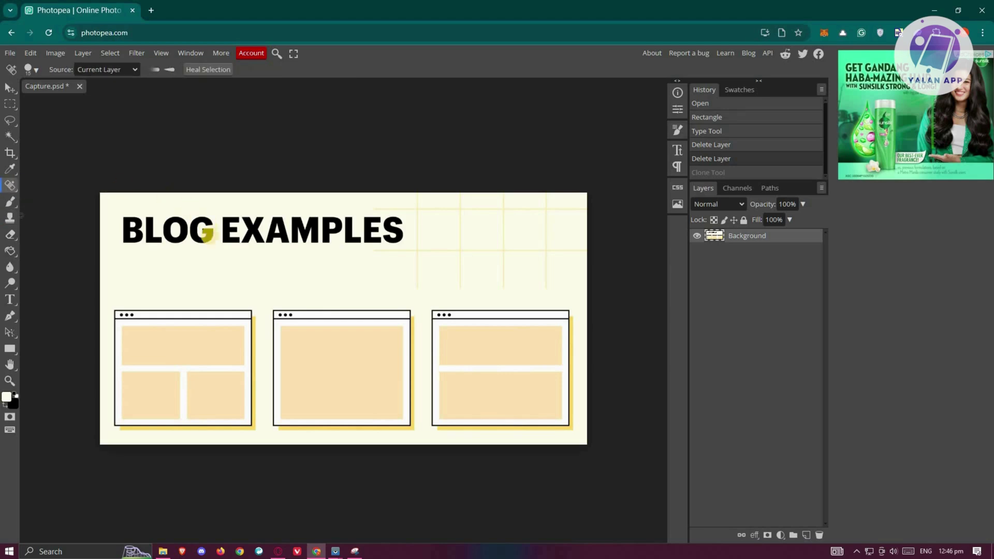
click(210, 237)
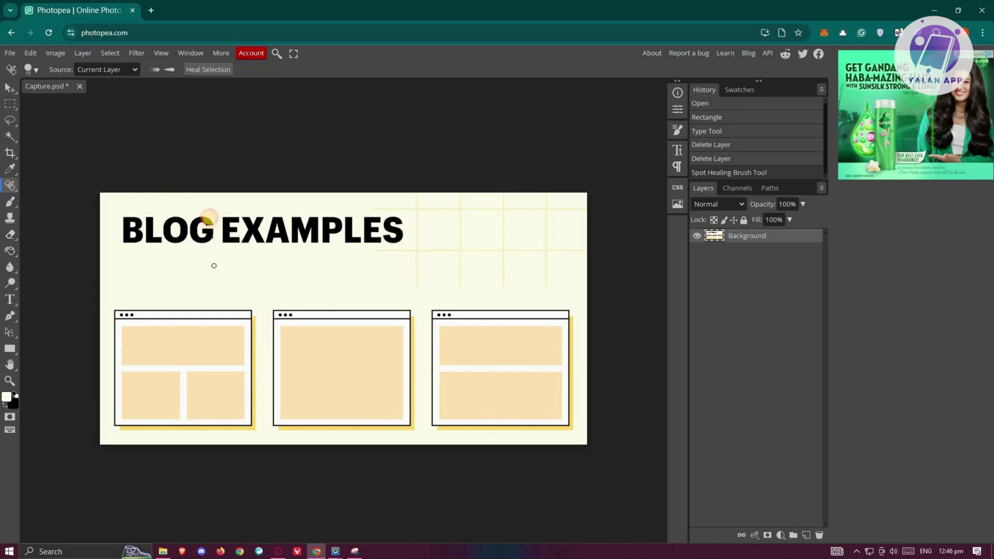
click(203, 233)
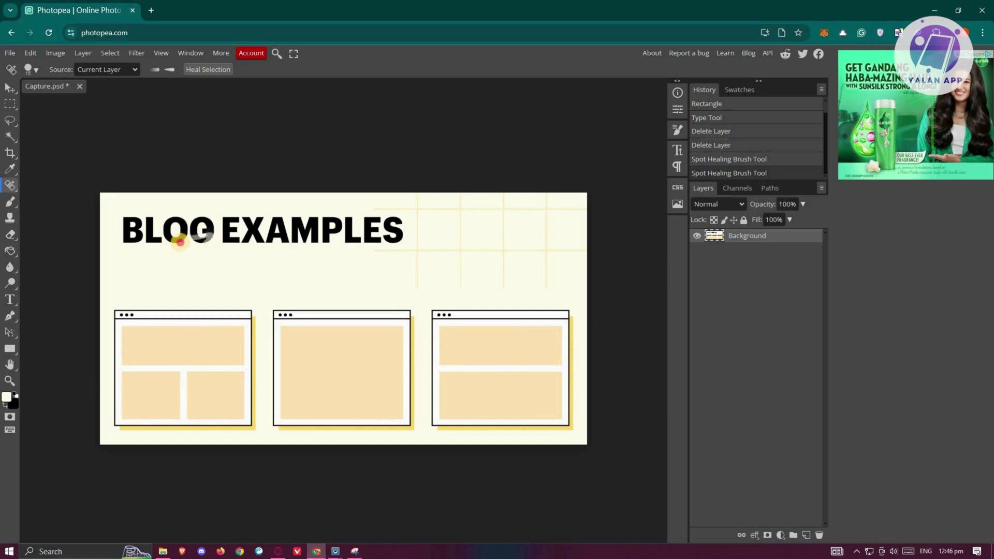
drag(211, 235, 188, 240)
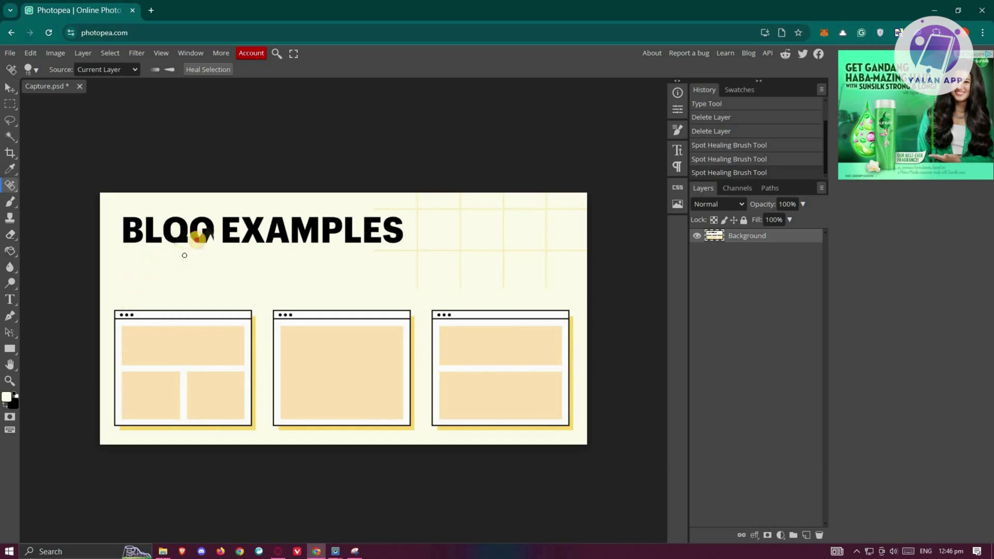
click(203, 235)
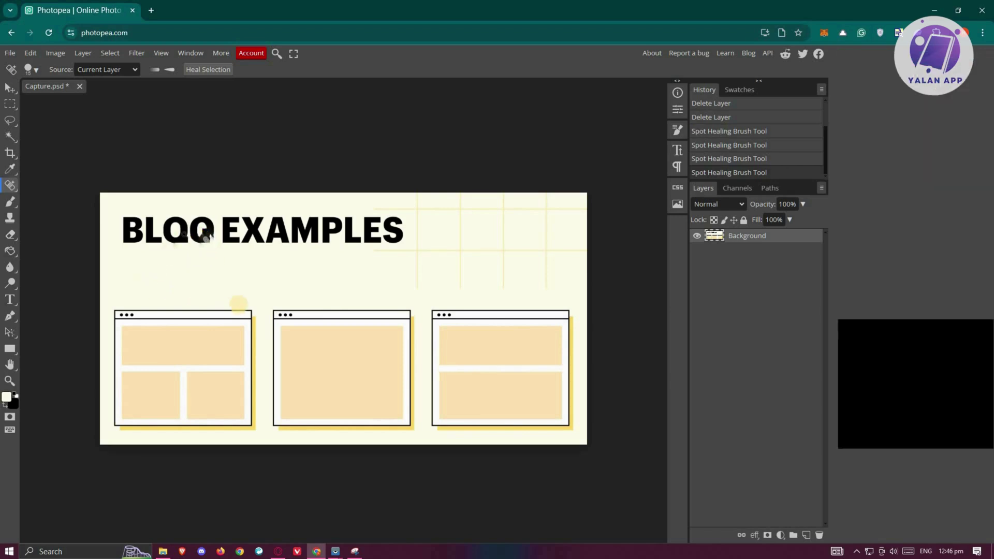
click(206, 236)
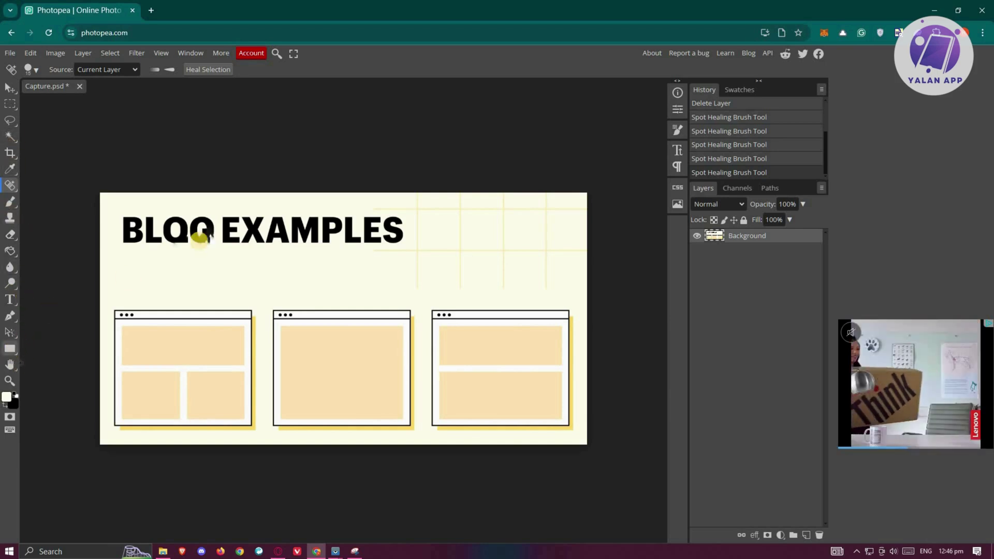
- Heal another title patch and the left part of the B, then undo the last stroke
click(231, 233)
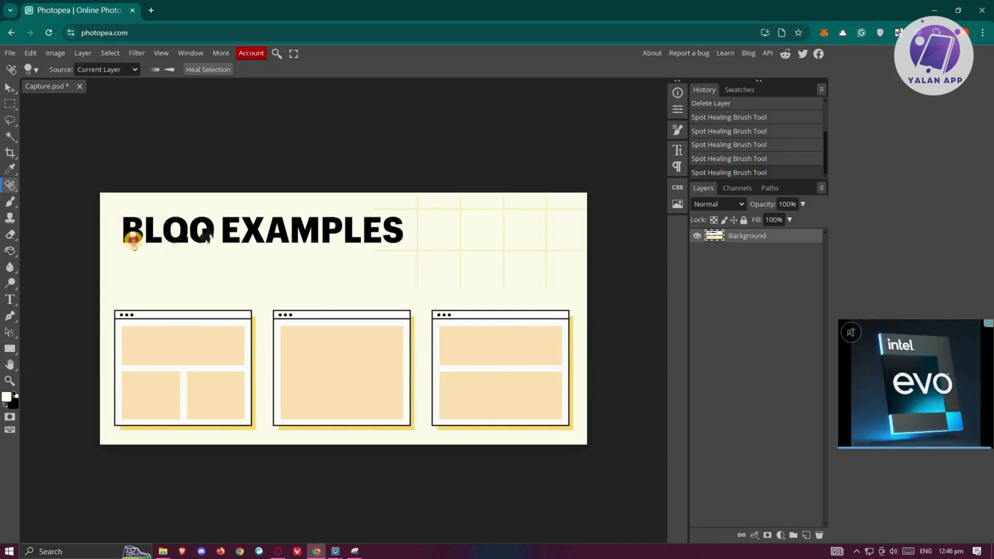
drag(129, 234, 136, 250)
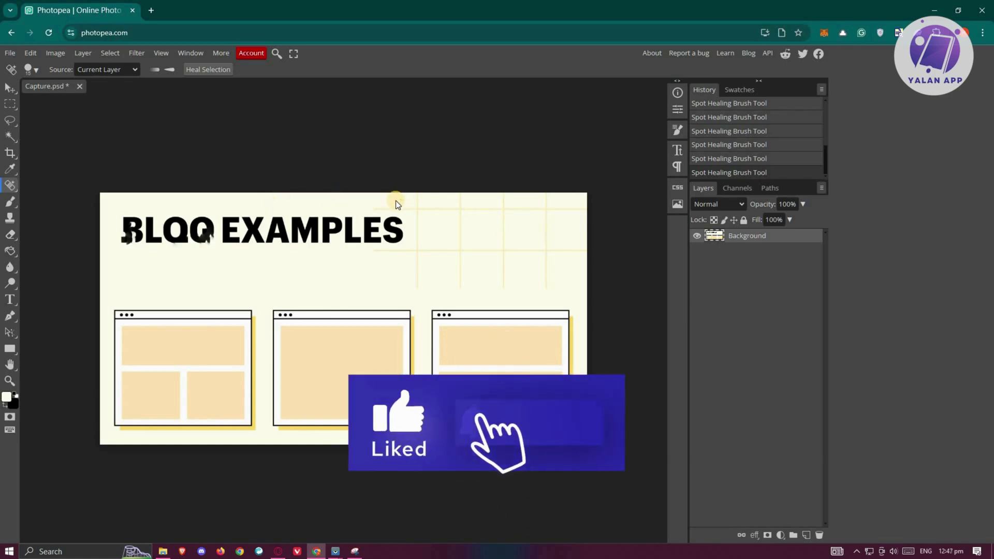
key(ctrl+z)
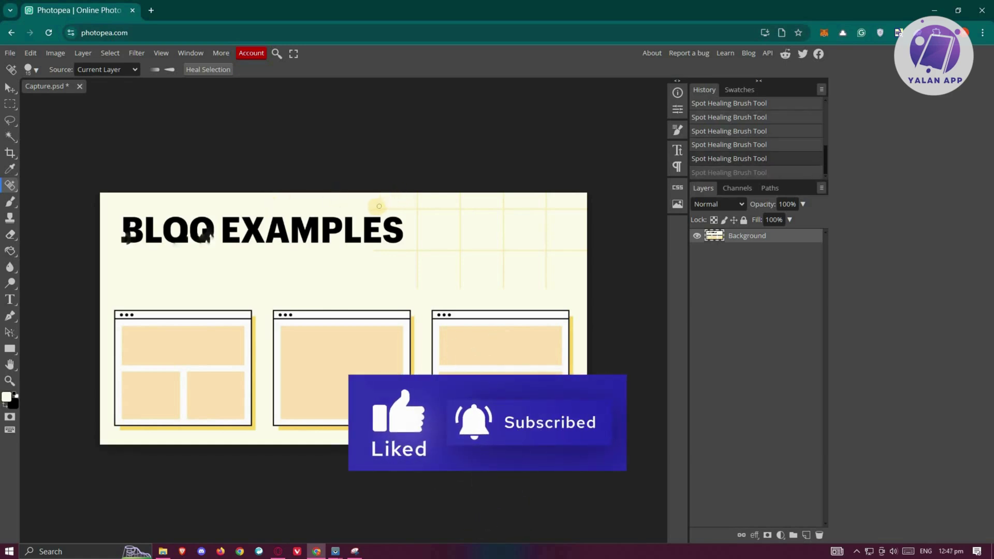